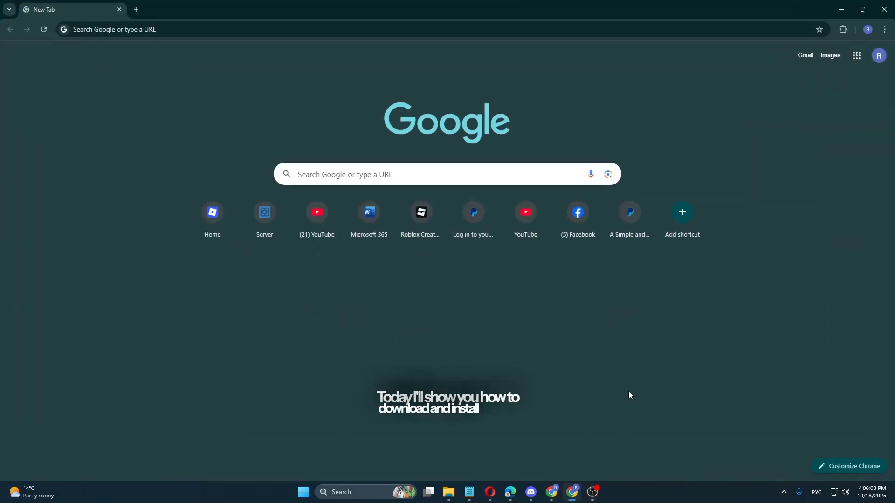
- Search Google for 'meteor client' and open the meteorclient.com site
{"action": "left_click", "coordinate": [300, 30]}
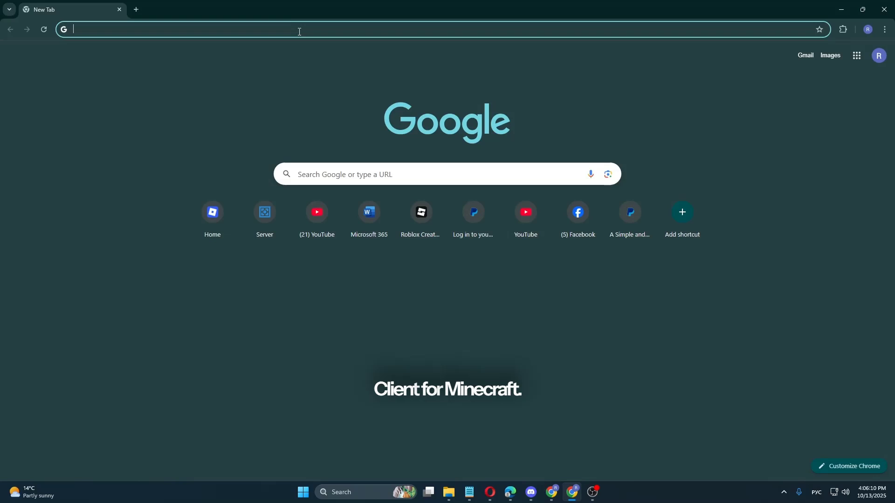
{"action": "type", "text": "meteor cl"}
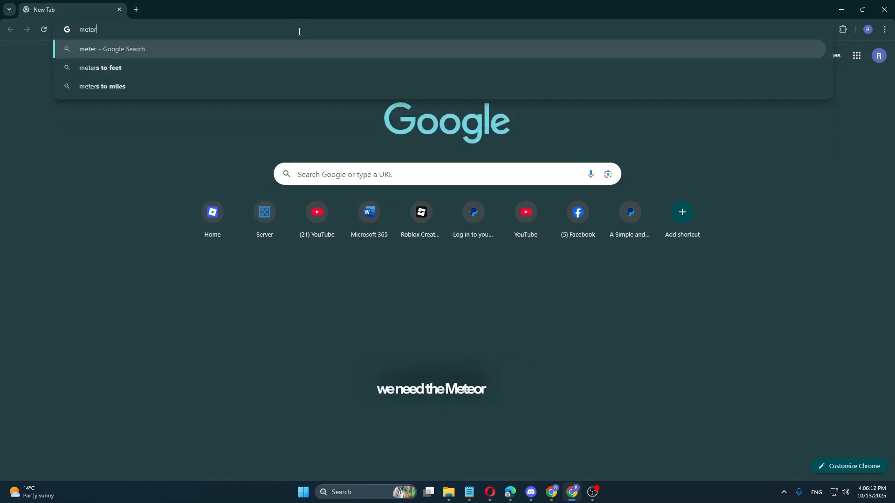
{"action": "type", "text": "i"}
{"action": "key", "text": "Return"}
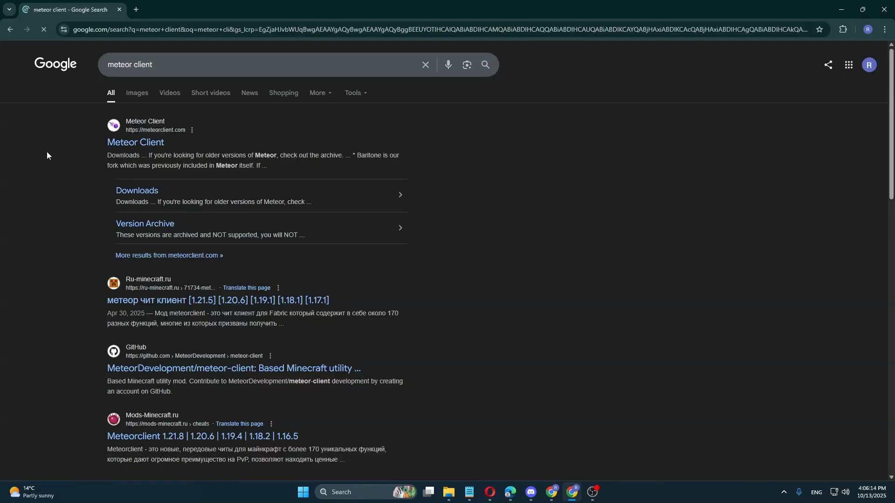
{"action": "left_click", "coordinate": [157, 144]}
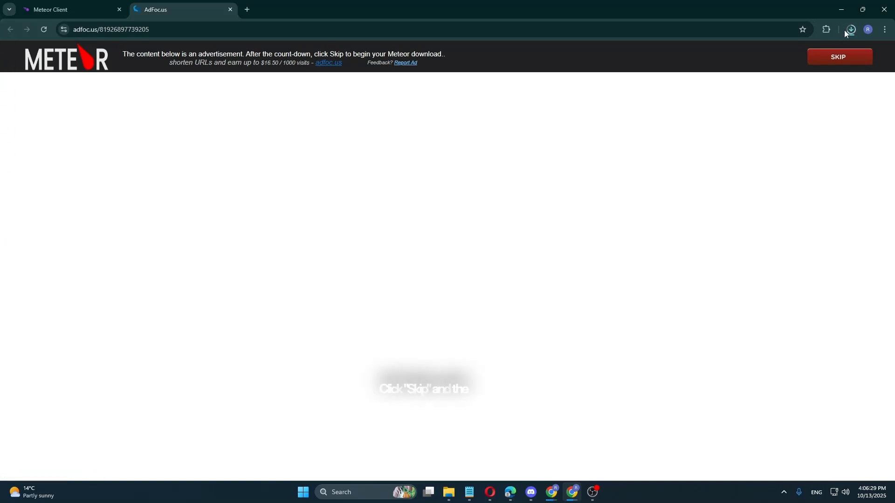
- Download the Fabric installer for Windows from fabricmc.net in a new tab
{"action": "left_click", "coordinate": [850, 31]}
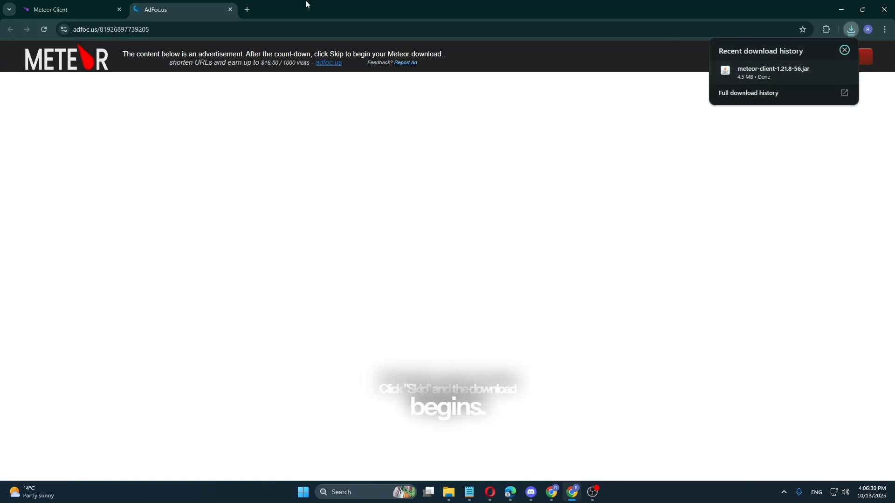
{"action": "left_click", "coordinate": [246, 10]}
{"action": "type", "text": "fabric"}
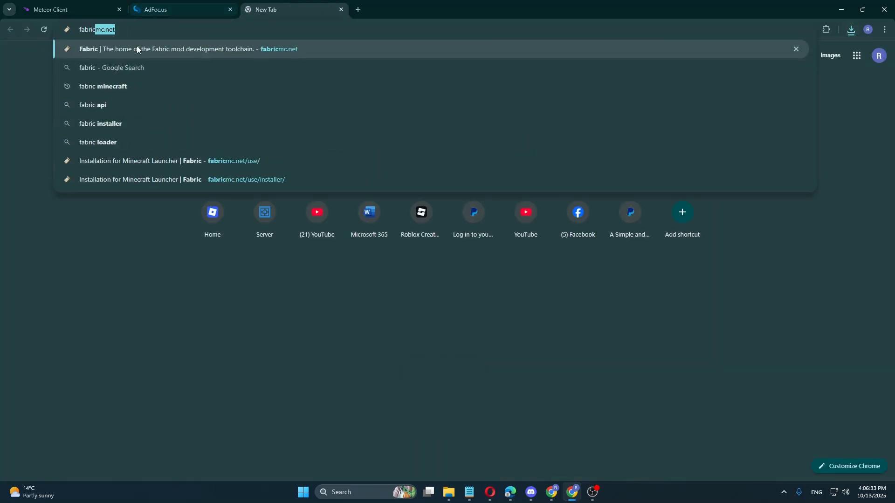
{"action": "left_click", "coordinate": [136, 47]}
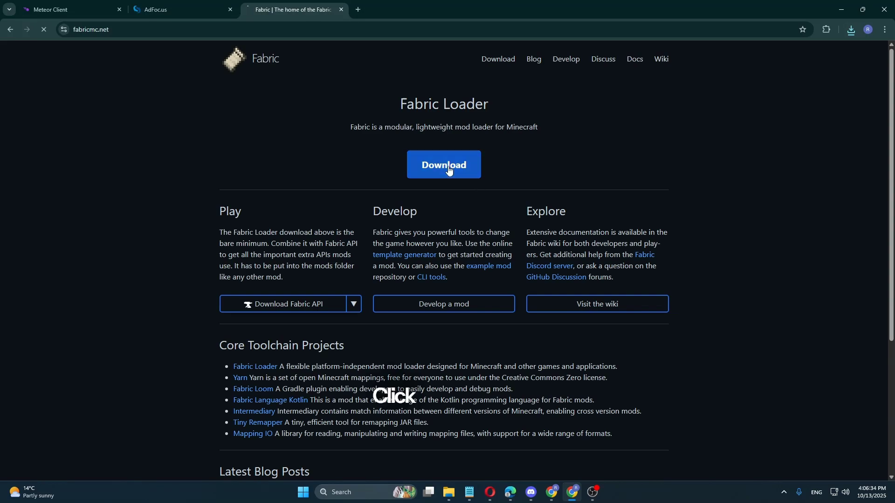
{"action": "left_click", "coordinate": [447, 166]}
{"action": "left_click", "coordinate": [429, 139]}
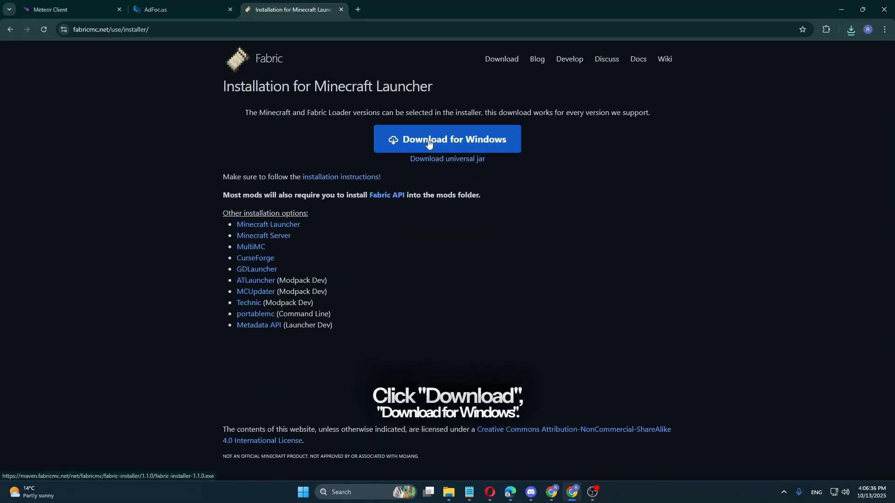
- Move the Meteor Client jar to the desktop and delete seven old downloads
{"action": "left_click", "coordinate": [851, 29]}
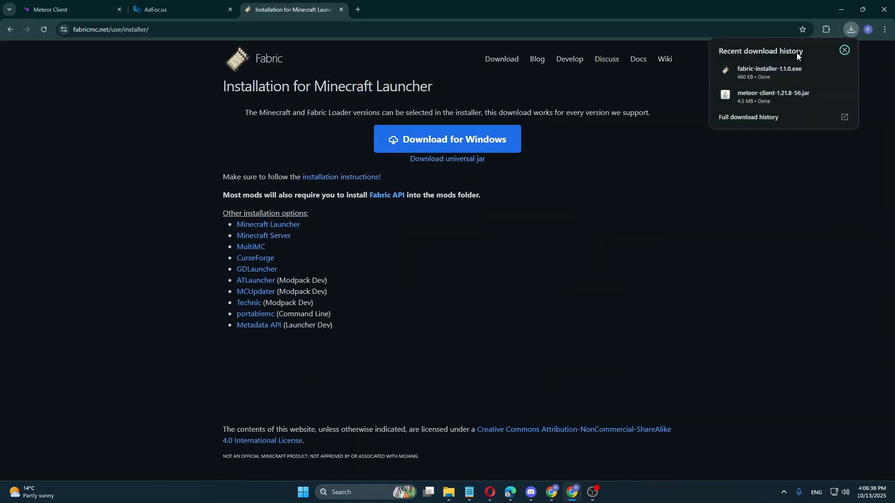
{"action": "left_click", "coordinate": [776, 69]}
{"action": "left_click", "coordinate": [851, 28]}
{"action": "left_click", "coordinate": [848, 97]}
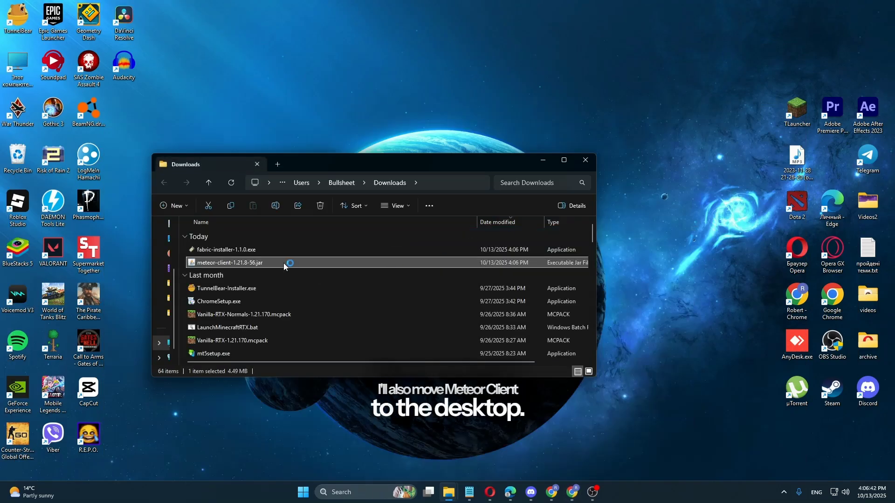
{"action": "left_click_drag", "start_coordinate": [442, 262], "coordinate": [405, 112]}
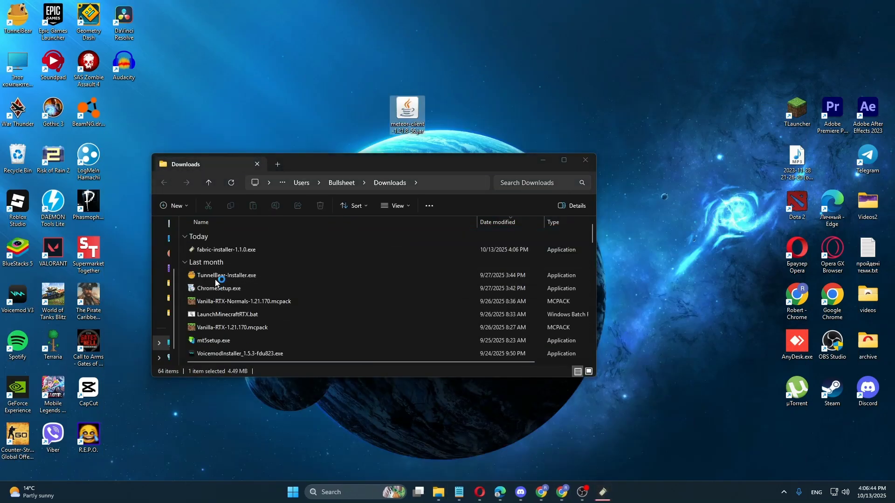
{"action": "left_click_drag", "start_coordinate": [350, 356], "coordinate": [346, 273]}
{"action": "key", "text": "Delete"}
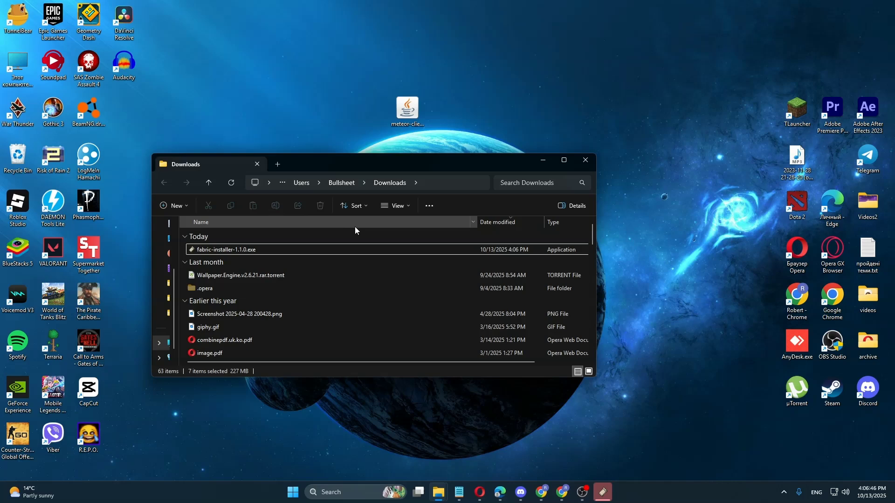
- Install Fabric Loader 0.17.3 for Minecraft 1.21.8, dismiss the success message, and exit
{"action": "left_click", "coordinate": [585, 162]}
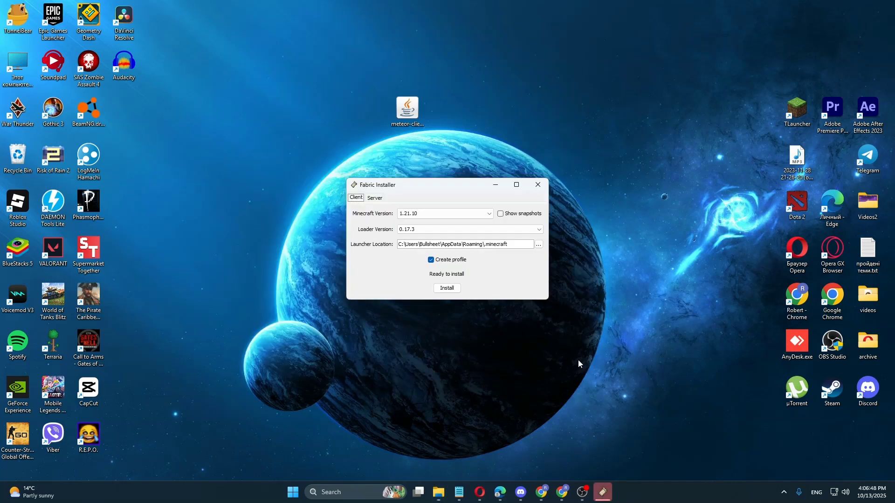
{"action": "left_click", "coordinate": [444, 213]}
{"action": "left_click", "coordinate": [420, 231]}
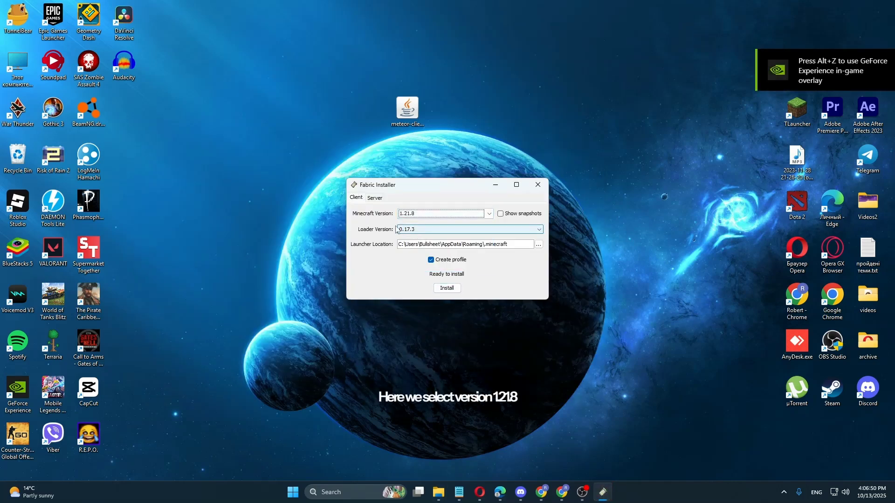
{"action": "left_click", "coordinate": [447, 288]}
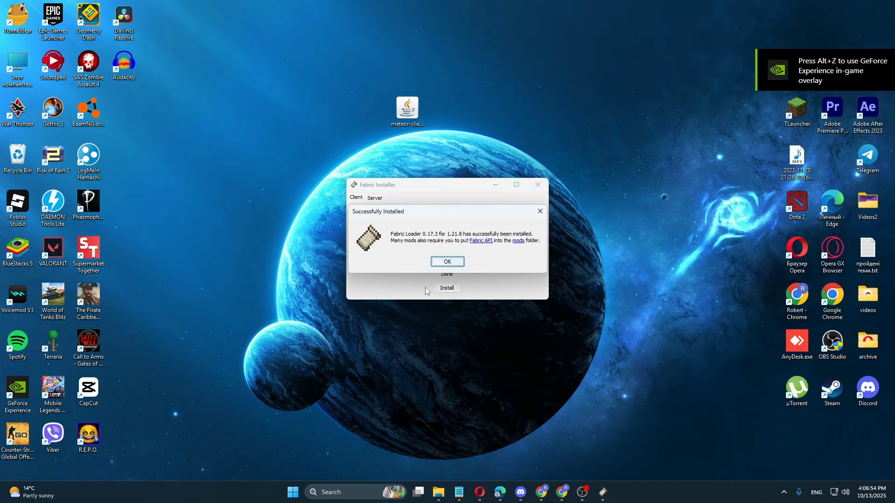
{"action": "left_click", "coordinate": [451, 266]}
{"action": "left_click", "coordinate": [537, 185]}
- Open %appdata% via Run, go to .minecraft\mods, and paste the Meteor Client jar
{"action": "key", "text": "super"}
{"action": "type", "text": "run"}
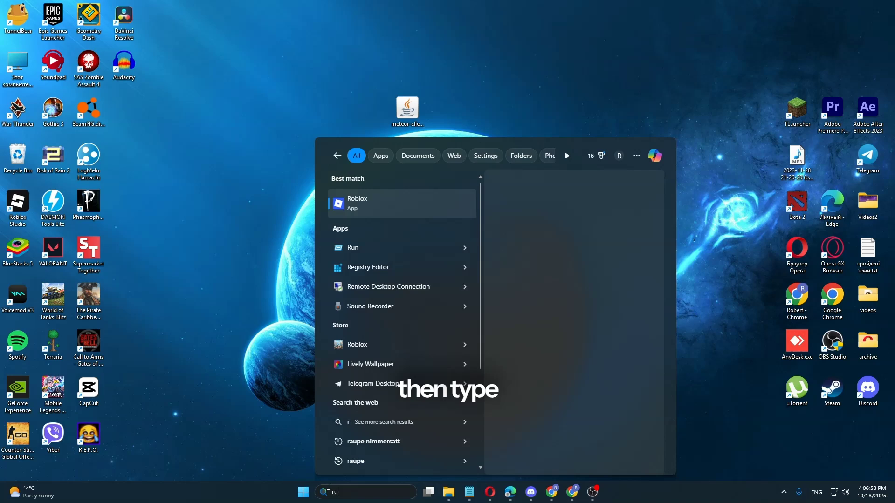
{"action": "key", "text": "Return"}
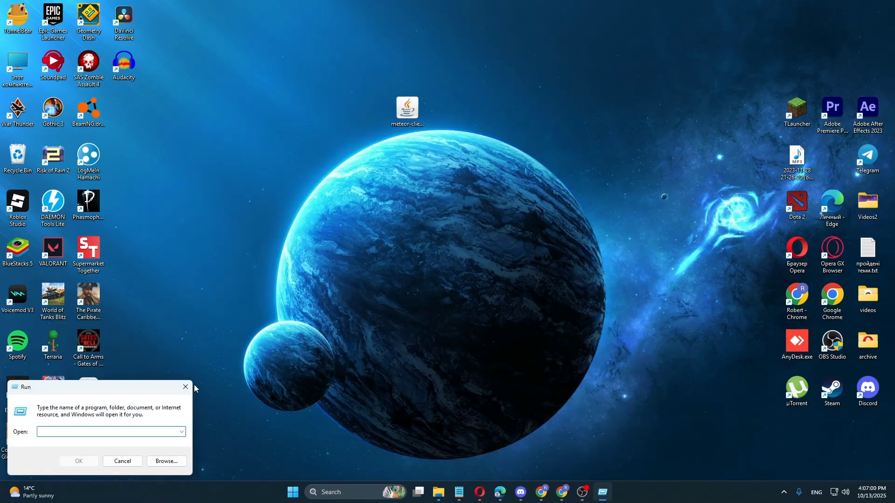
{"action": "type", "text": "%a"}
{"action": "type", "text": "%"}
{"action": "key", "text": "Return"}
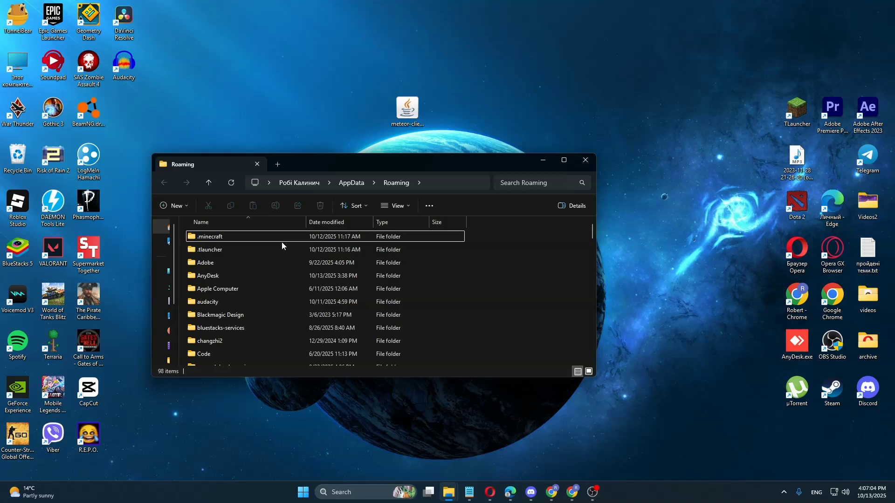
{"action": "double_click", "coordinate": [282, 238]}
{"action": "scroll", "coordinate": [243, 286], "scroll_direction": "down", "scroll_amount": 3}
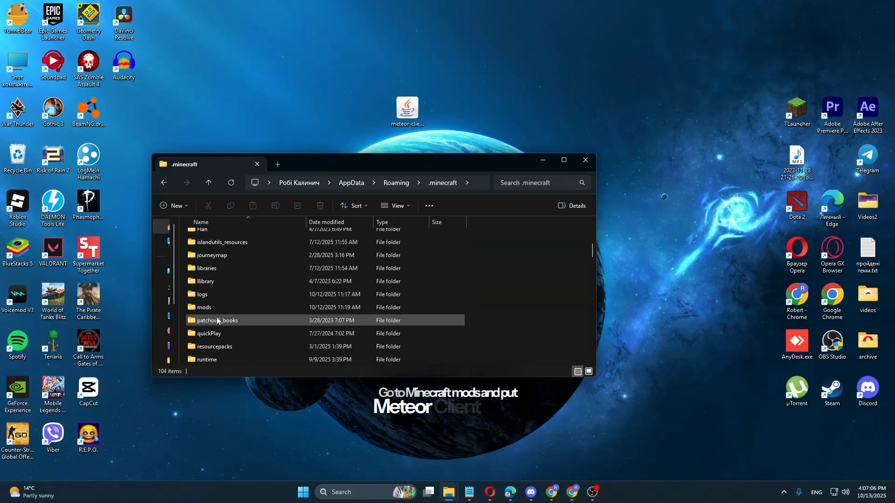
{"action": "double_click", "coordinate": [224, 308]}
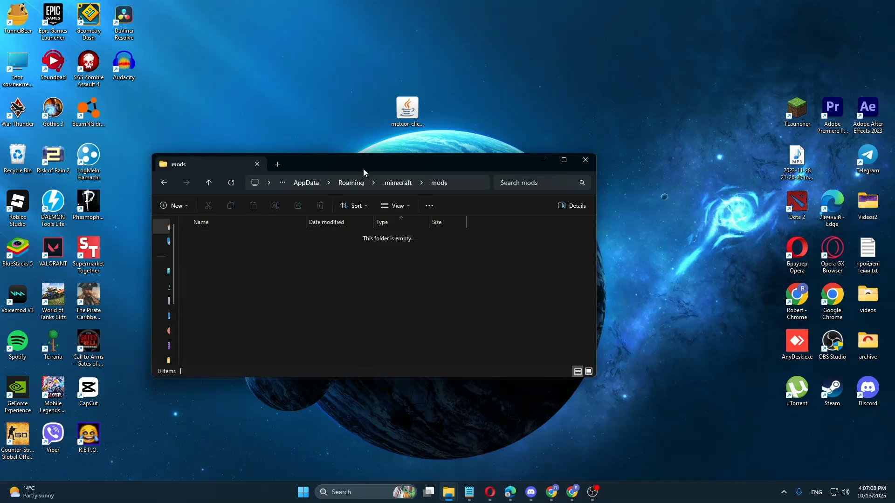
{"action": "key", "text": "ctrl+v"}
- Search for 'launc' and launch the launcher from the search results
{"action": "left_click", "coordinate": [585, 160]}
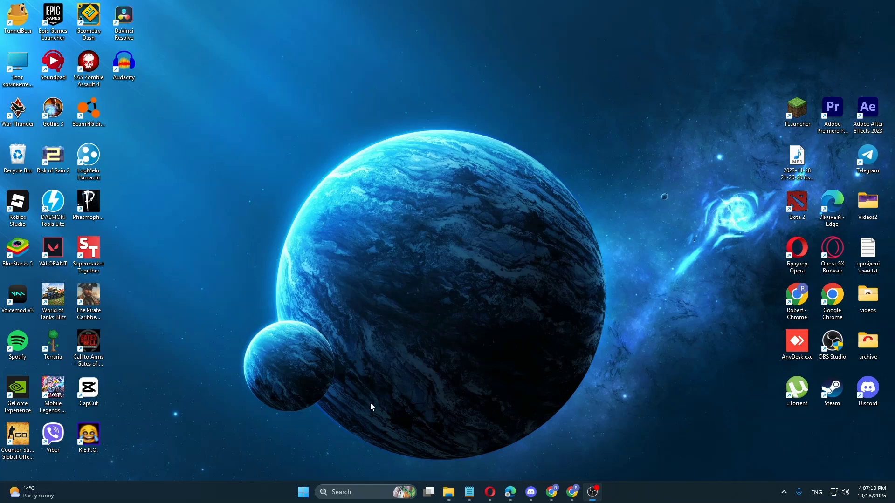
{"action": "key", "text": "super"}
{"action": "type", "text": "launc"}
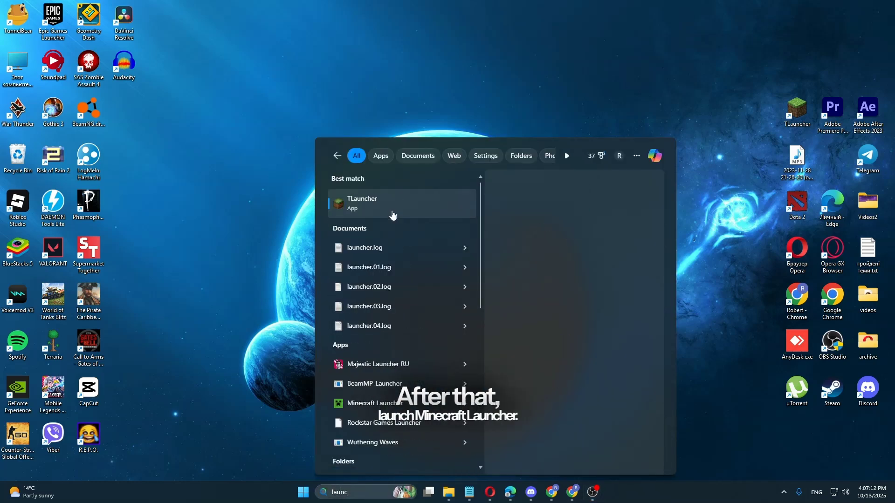
{"action": "key", "text": "Return"}
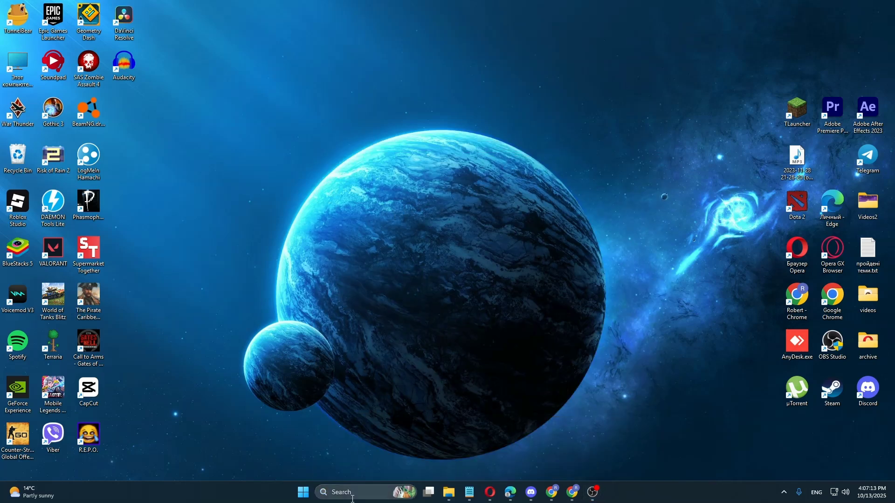
{"action": "left_click", "coordinate": [352, 492]}
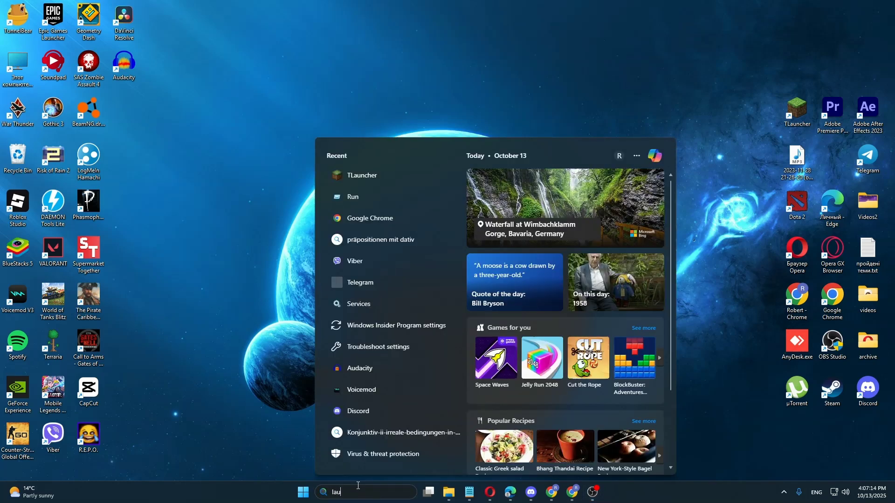
{"action": "type", "text": "laun"}
{"action": "left_click", "coordinate": [373, 206]}
- Close TLauncher from the taskbar, then view Minecraft Launcher's installations list
{"action": "right_click", "coordinate": [611, 493]}
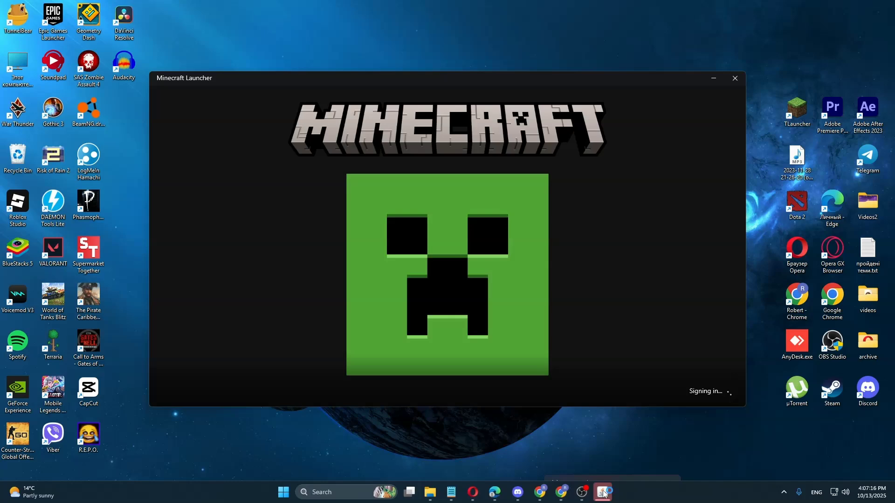
{"action": "left_click", "coordinate": [609, 465]}
{"action": "left_click", "coordinate": [602, 492]}
{"action": "right_click", "coordinate": [603, 491]}
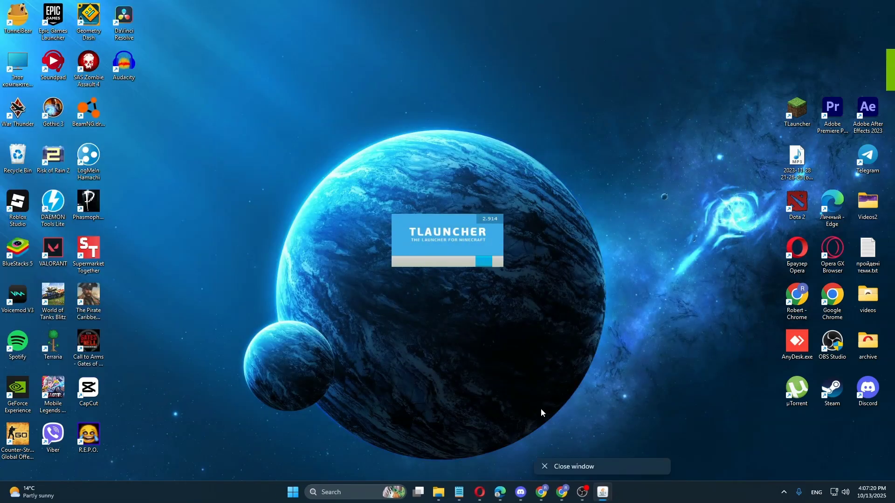
{"action": "left_click", "coordinate": [565, 465]}
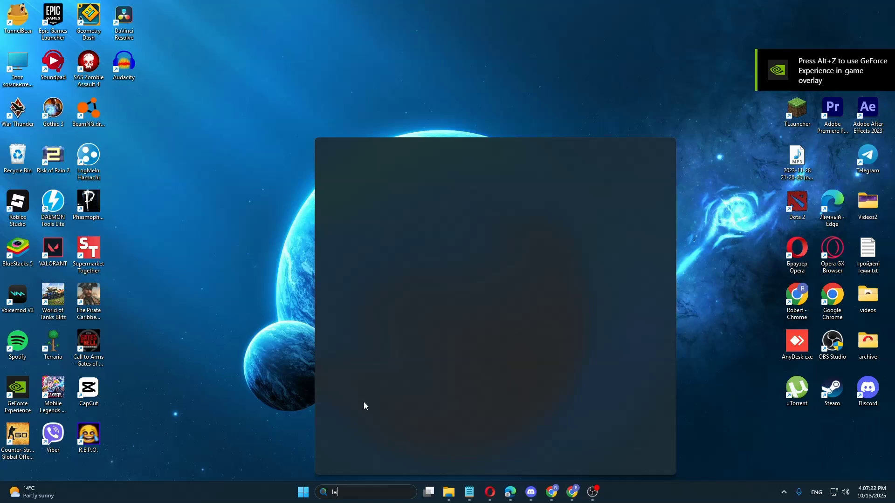
{"action": "left_click", "coordinate": [382, 203]}
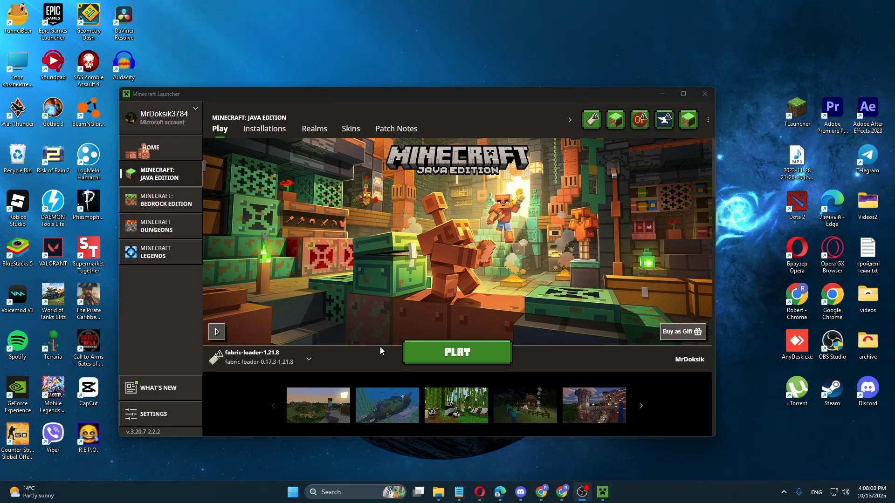
{"action": "left_click", "coordinate": [309, 358]}
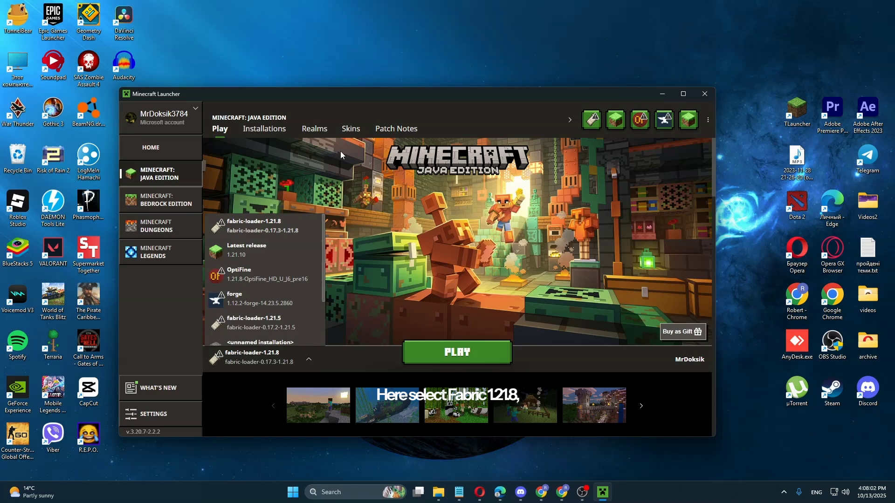
{"action": "left_click", "coordinate": [264, 129]}
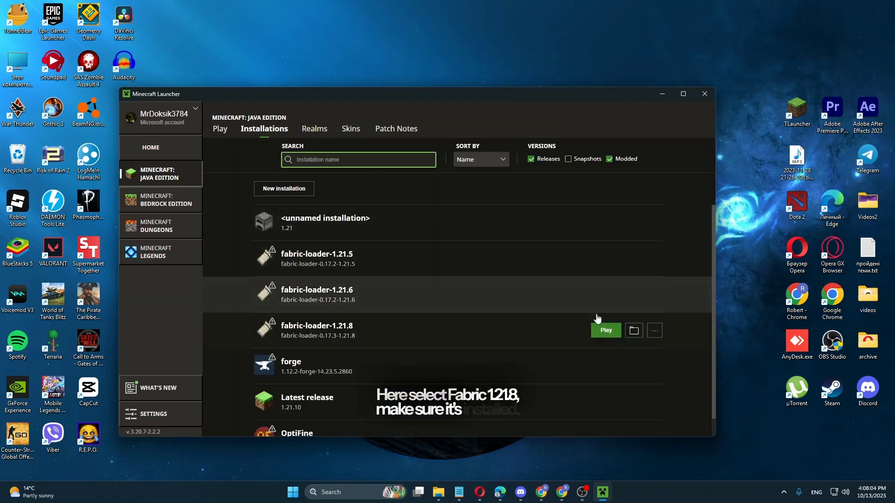
{"action": "left_click", "coordinate": [633, 330]}
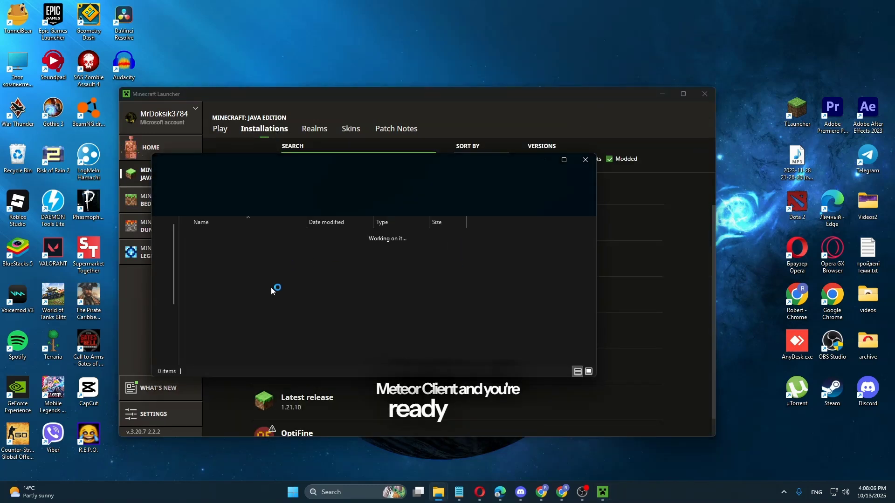
{"action": "scroll", "coordinate": [210, 327], "scroll_direction": "down", "scroll_amount": 3}
{"action": "scroll", "coordinate": [211, 336], "scroll_direction": "down", "scroll_amount": 3}
{"action": "scroll", "coordinate": [215, 324], "scroll_direction": "down", "scroll_amount": 2}
{"action": "double_click", "coordinate": [204, 255]}
{"action": "left_click", "coordinate": [266, 246]}
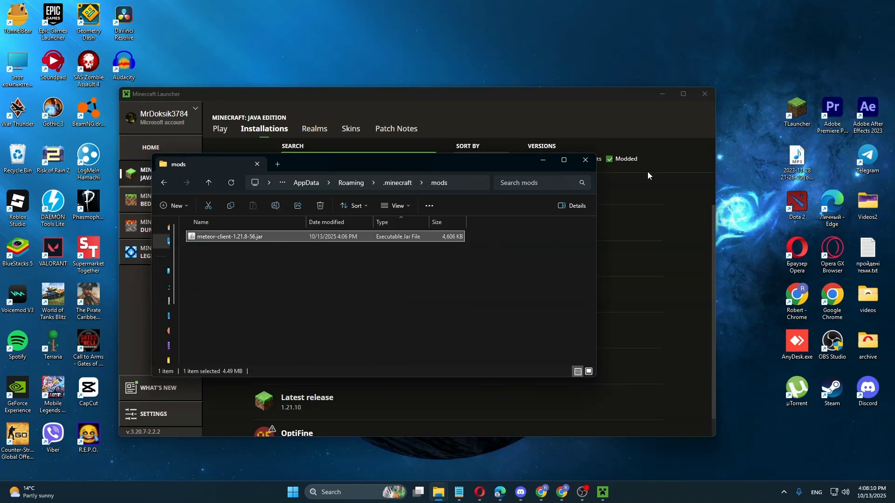
{"action": "left_click", "coordinate": [587, 160]}
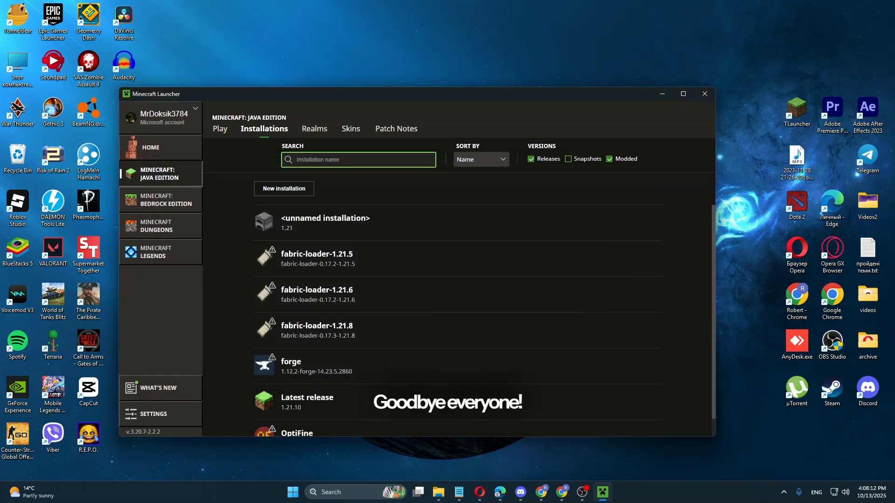